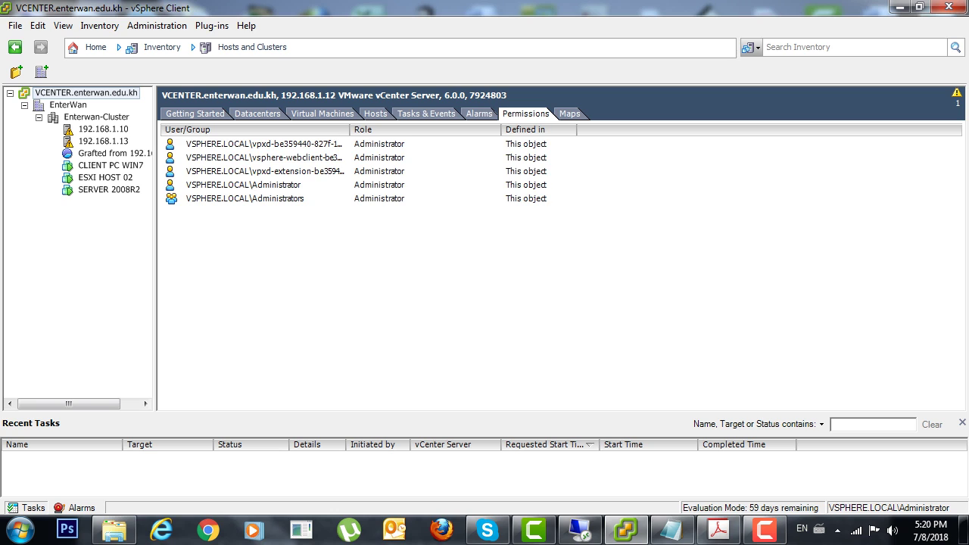
# Bring up the context menu on the vCenter server's permissions list.
pyautogui.rightClick(250, 244)
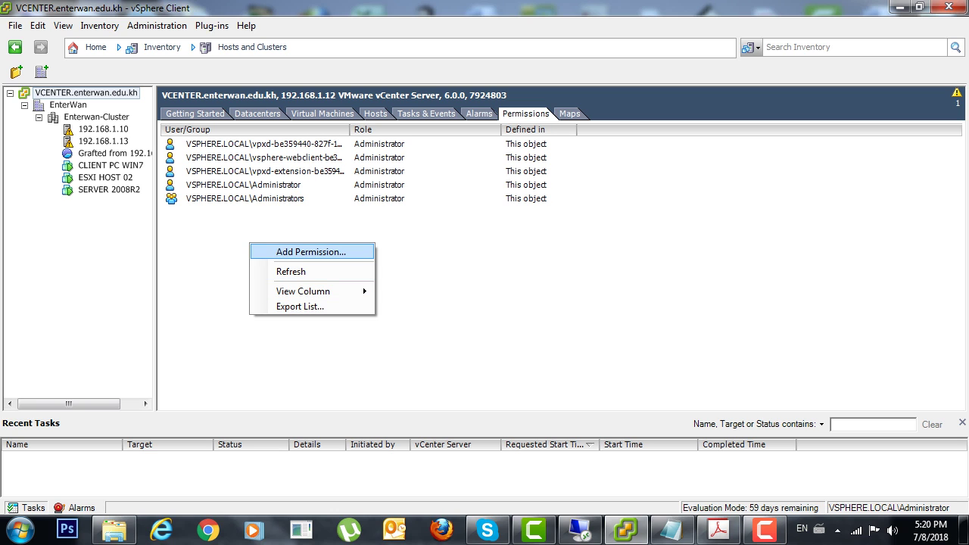
# Start a new vCenter permission and select the ENTERWAN domain's Administrator account as its user.
pyautogui.click(310, 252)
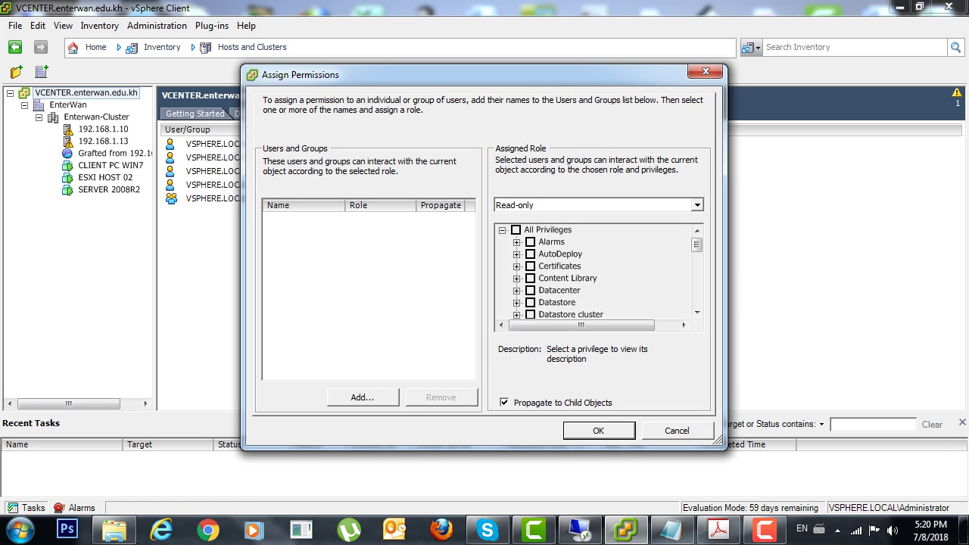
pyautogui.click(362, 396)
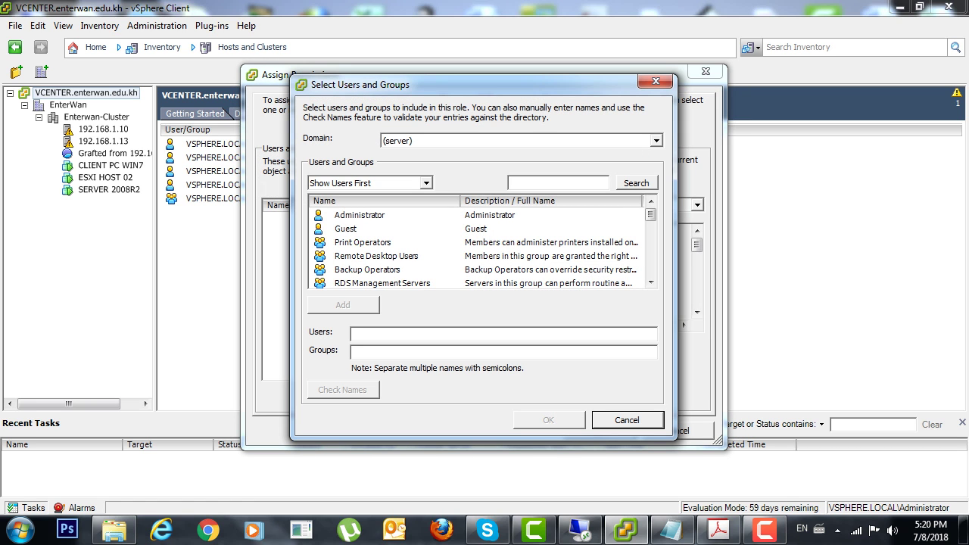
pyautogui.click(656, 140)
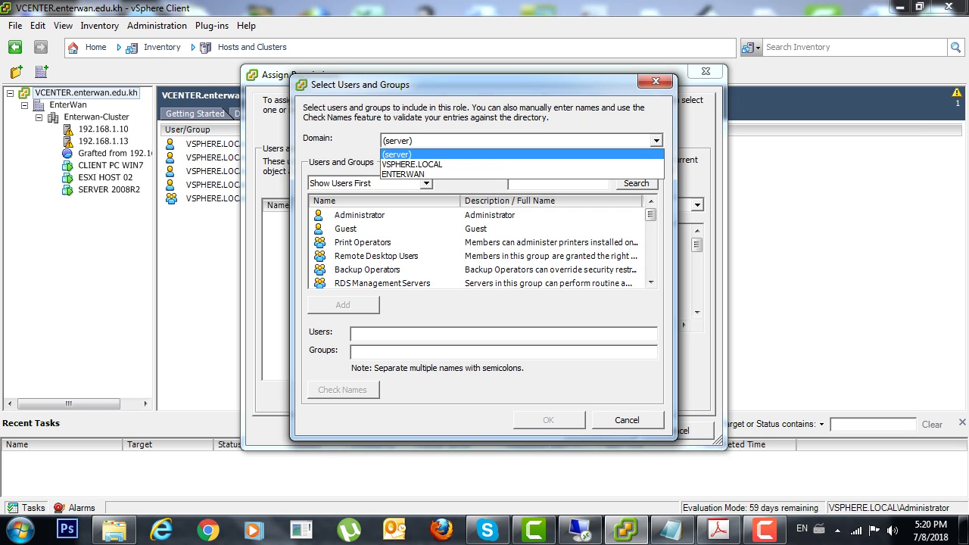
pyautogui.press('Down')
pyautogui.press('Down')
pyautogui.press('Return')
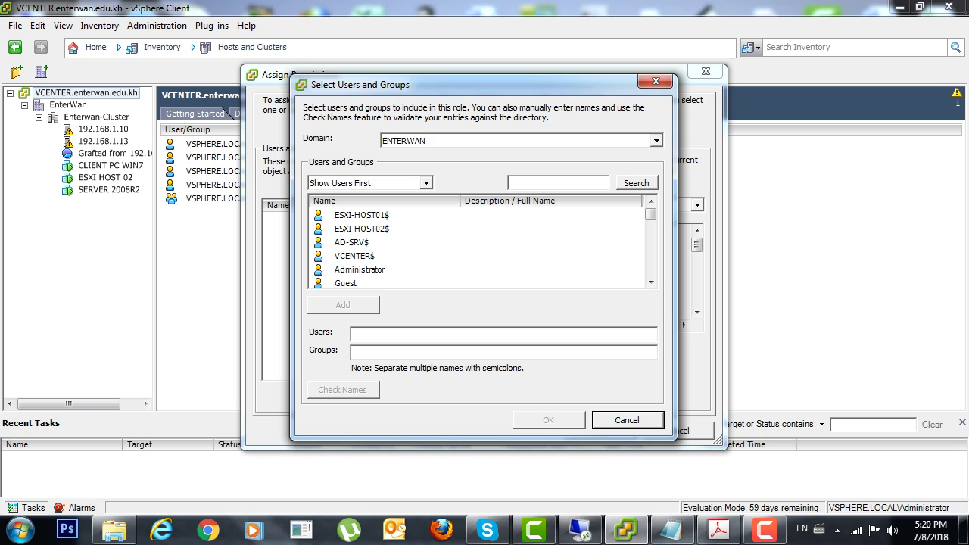
pyautogui.click(359, 269)
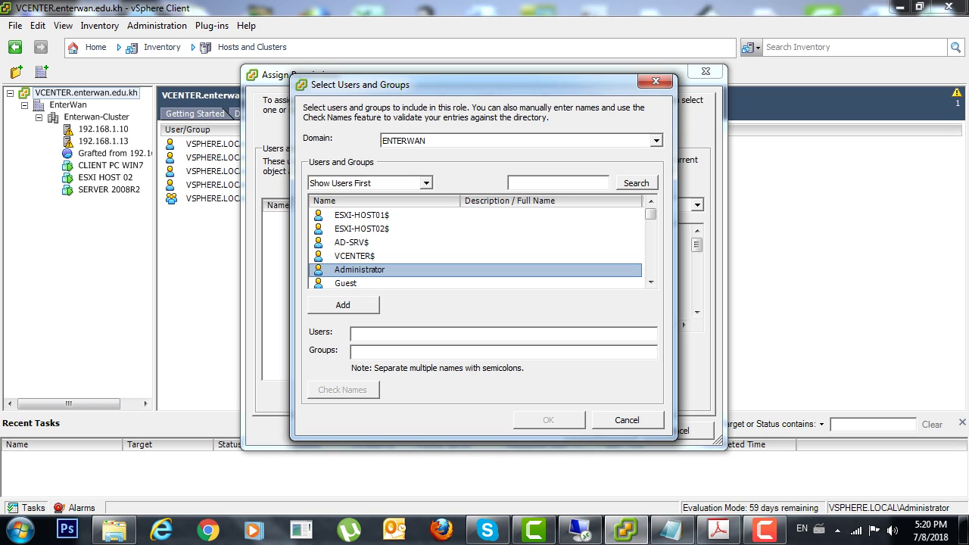
pyautogui.click(343, 305)
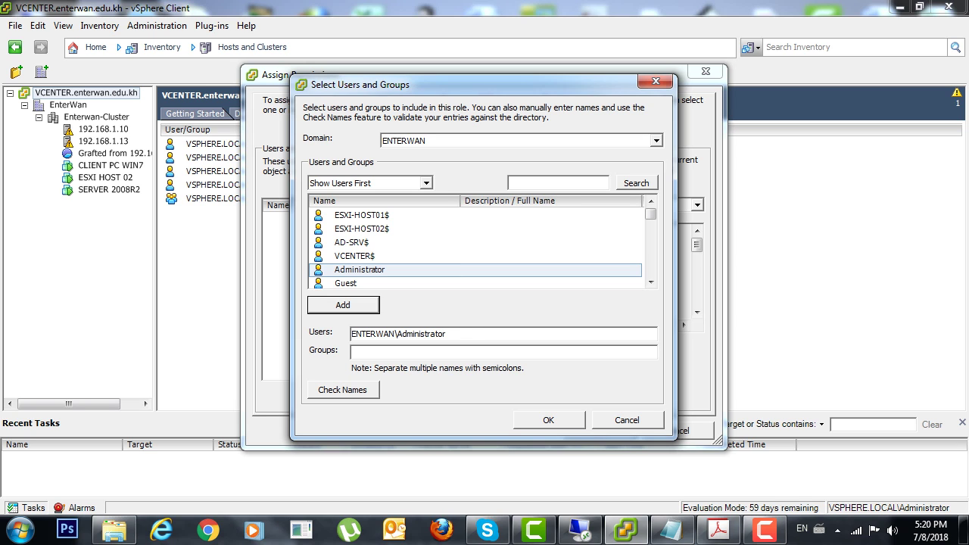
pyautogui.press('Return')
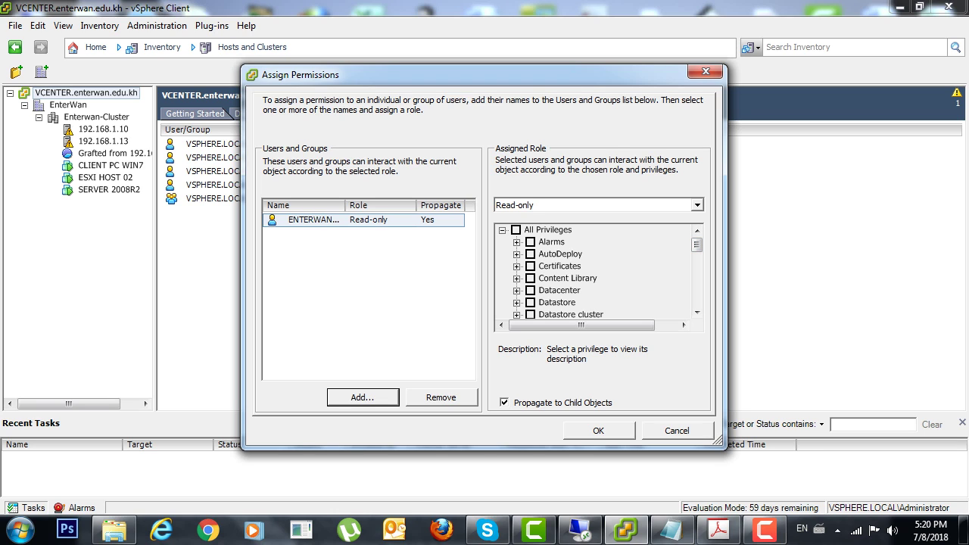
# Change ENTERWAN\Administrator's assigned role to Administrator, then close the vSphere Client window.
pyautogui.hotkey('alt', 'Down')
pyautogui.press('Down')
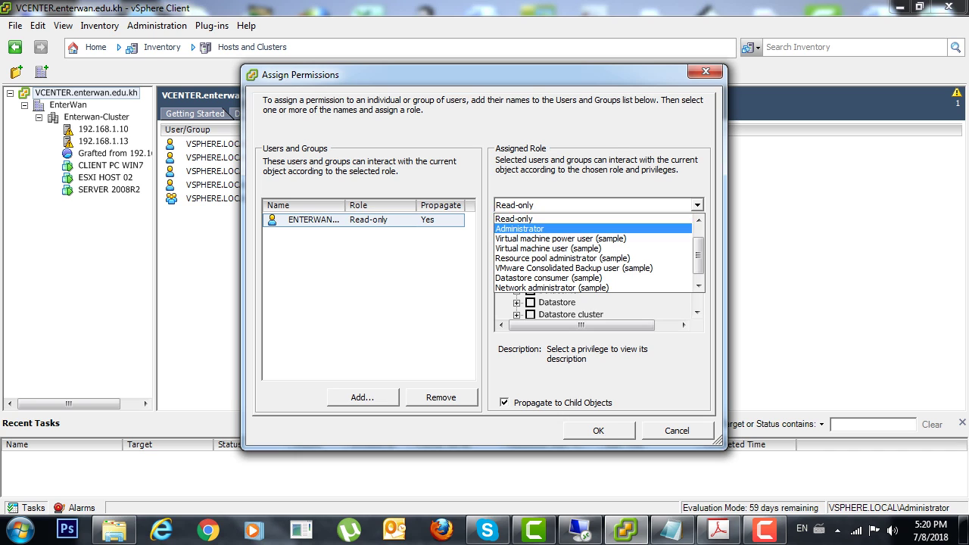
pyautogui.press('Return')
pyautogui.press('Return')
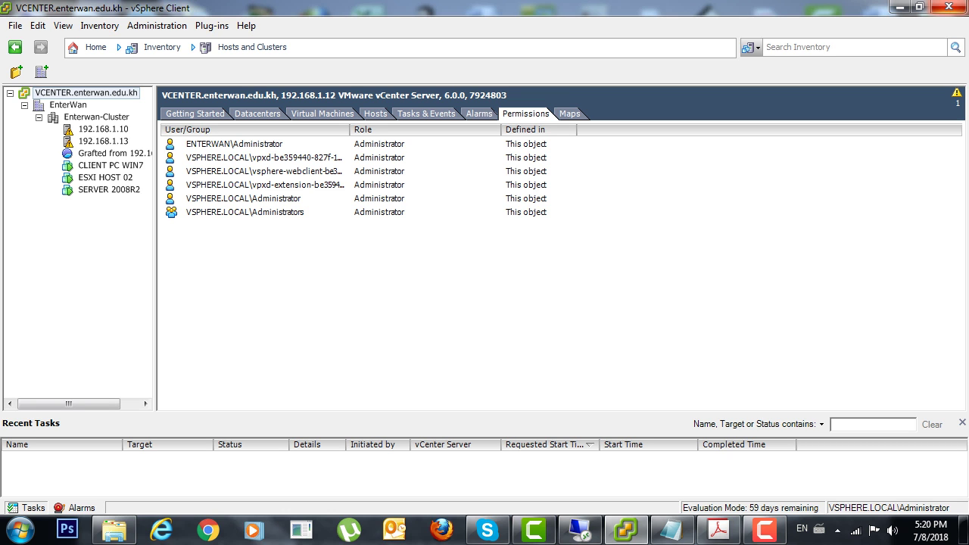
pyautogui.click(946, 7)
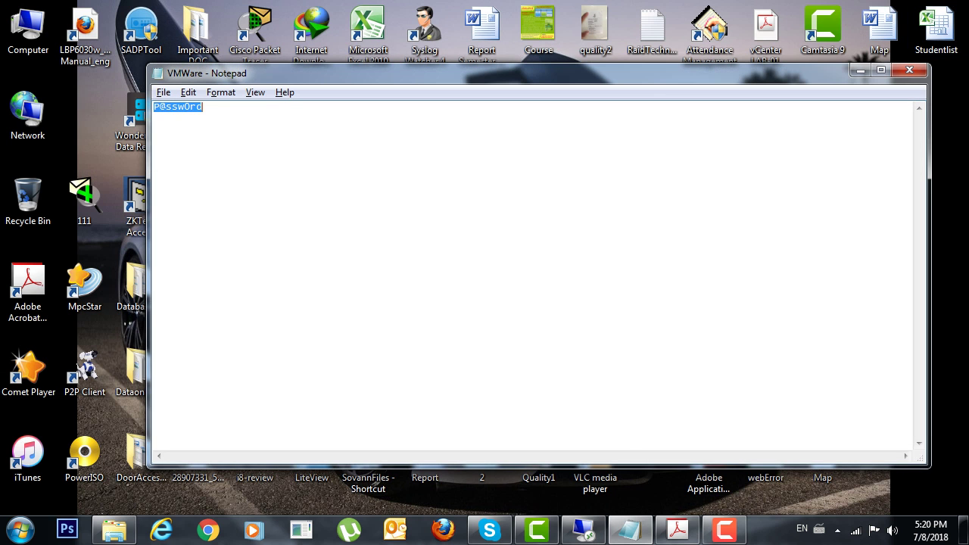
# Minimize Notepad and launch vSphere Client from its desktop shortcut.
pyautogui.click(861, 69)
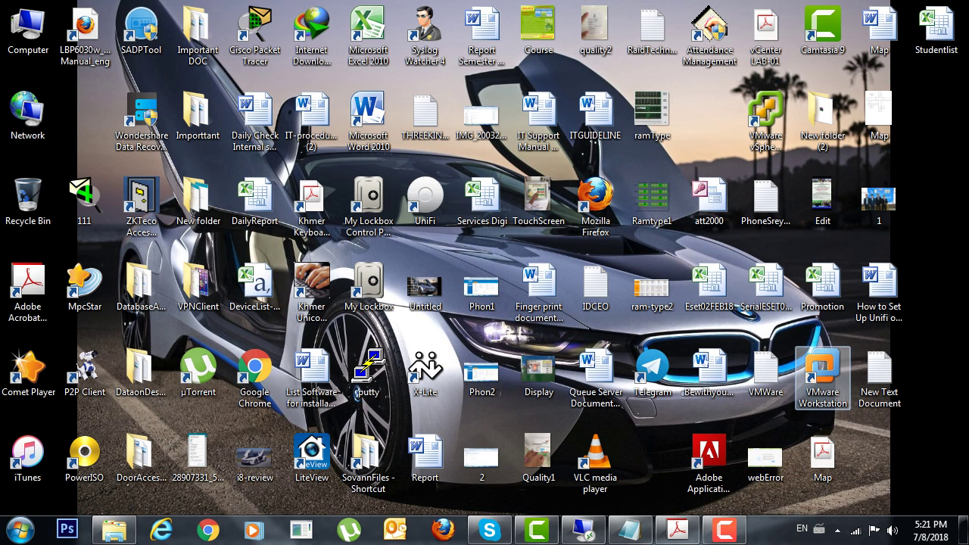
pyautogui.click(766, 113)
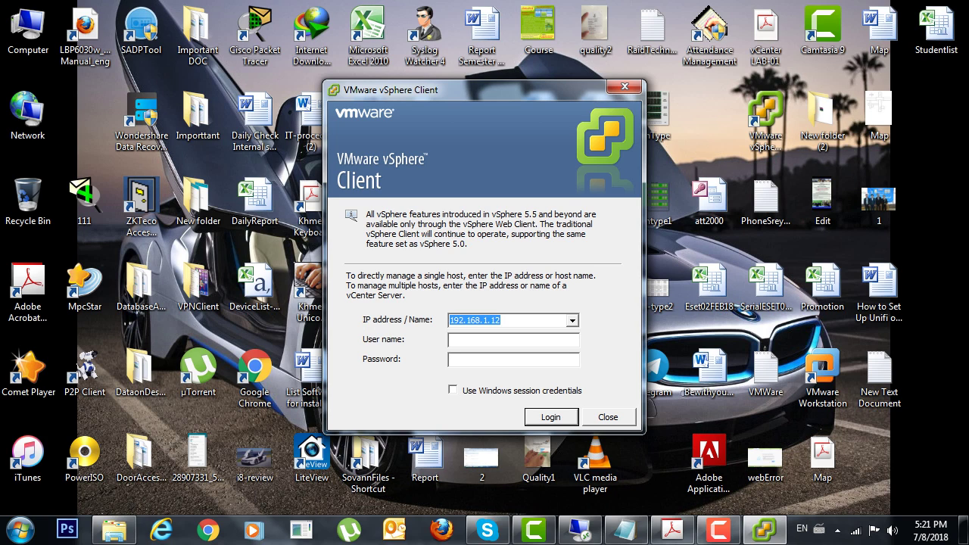
# Set the login server address to 192.168.1.12.
pyautogui.write('E')
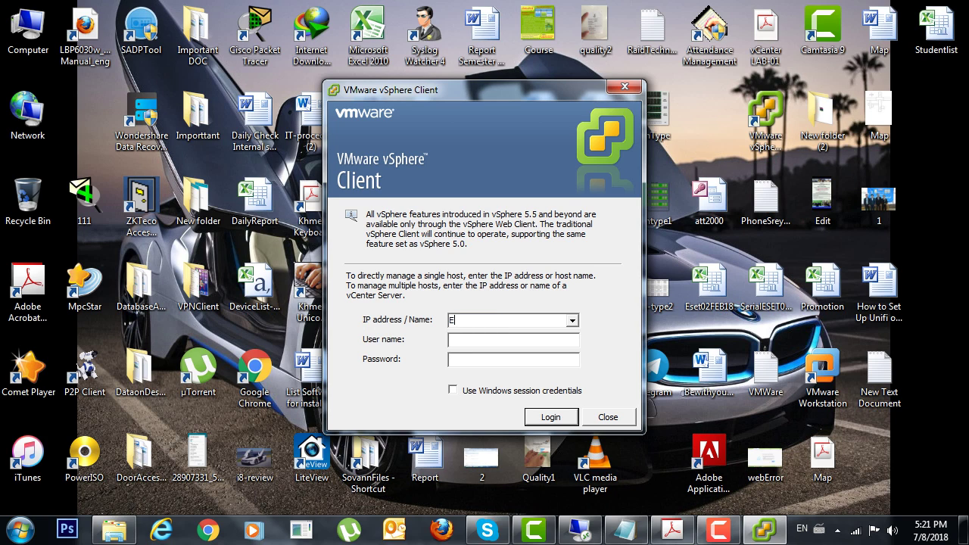
pyautogui.write('n')
pyautogui.press('BackSpace')
pyautogui.press('BackSpace')
pyautogui.write('enter')
pyautogui.press('BackSpace')
pyautogui.press('BackSpace')
pyautogui.press('BackSpace')
pyautogui.press('BackSpace')
pyautogui.write('192.16')
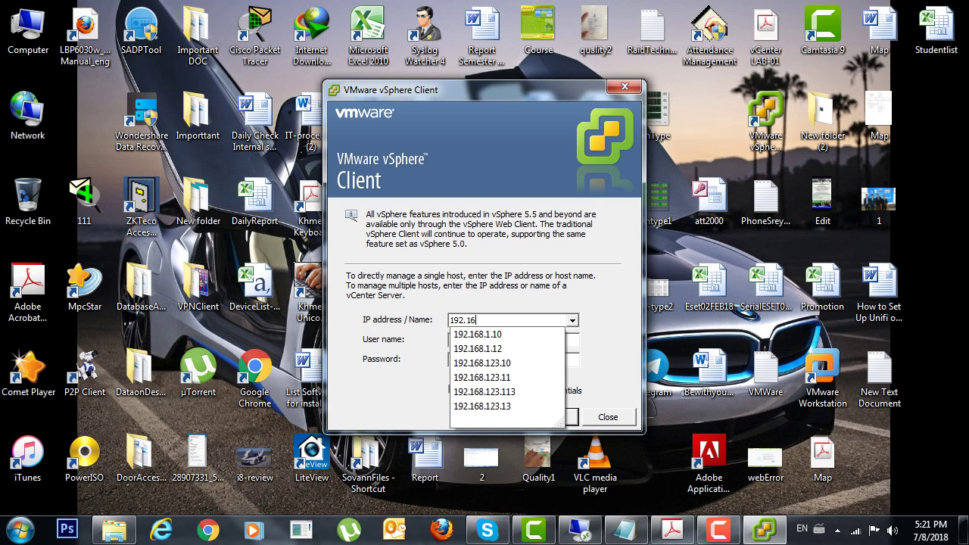
pyautogui.press('Down')
pyautogui.press('Down')
pyautogui.press('Tab')
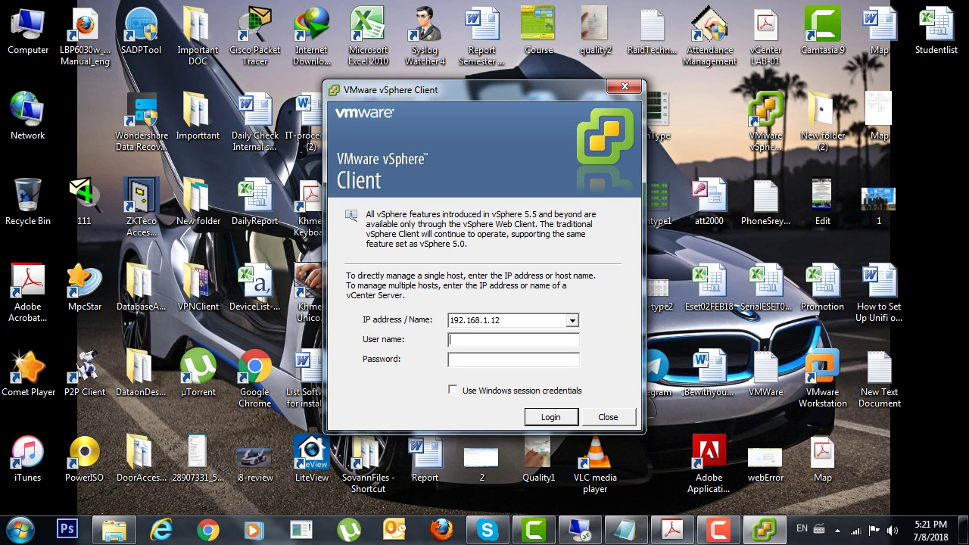
# Log in with the ENTERWAN domain administrator user name and password.
pyautogui.write('e')
pyautogui.write('nt')
pyautogui.write('erwa')
pyautogui.write('n')
pyautogui.write('@')
pyautogui.write('m')
pyautogui.press('BackSpace')
pyautogui.press('BackSpace')
pyautogui.write('\\')
pyautogui.write('Admin')
pyautogui.write('istrator')
pyautogui.write('*')
pyautogui.write('******')
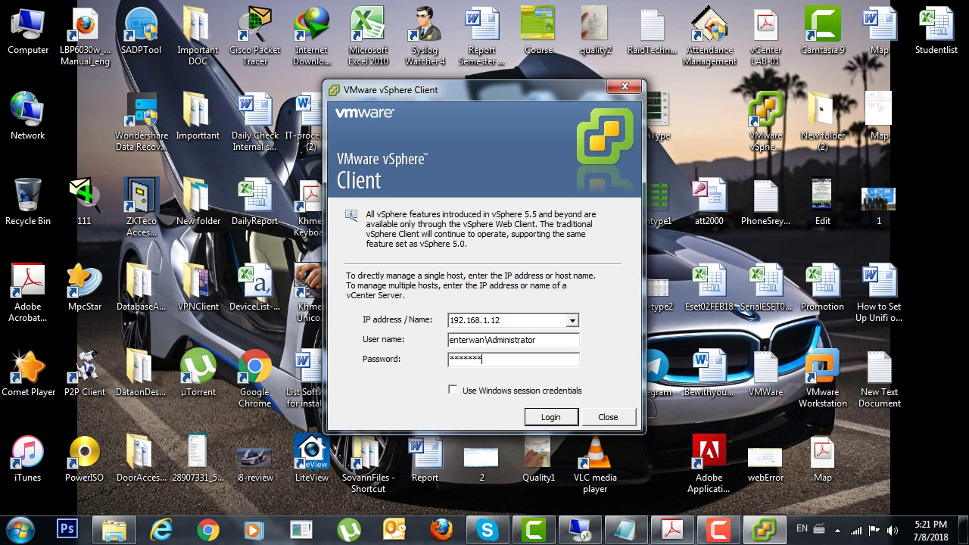
pyautogui.write('*')
pyautogui.press('Return')
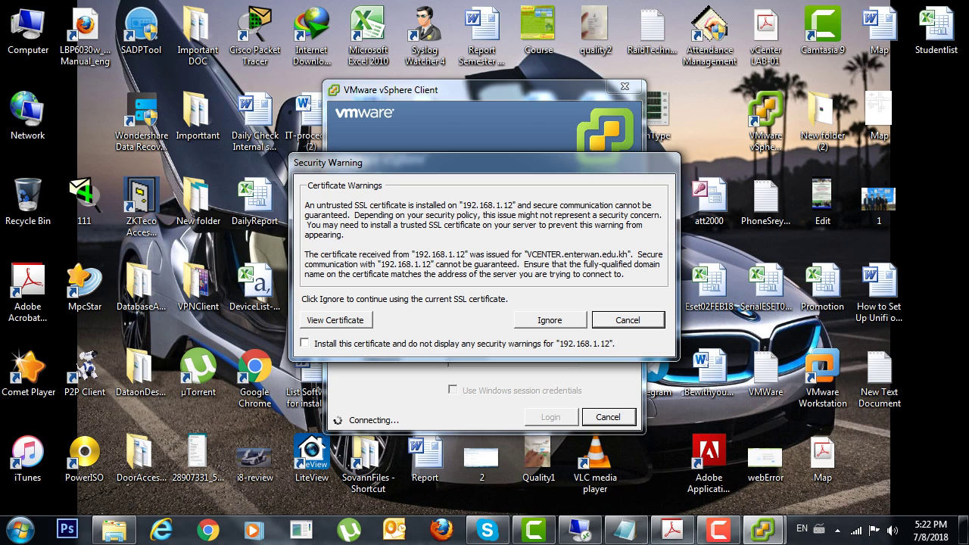
# Ignore the untrusted certificate warning and let the client connect to vCenter.
pyautogui.click(550, 319)
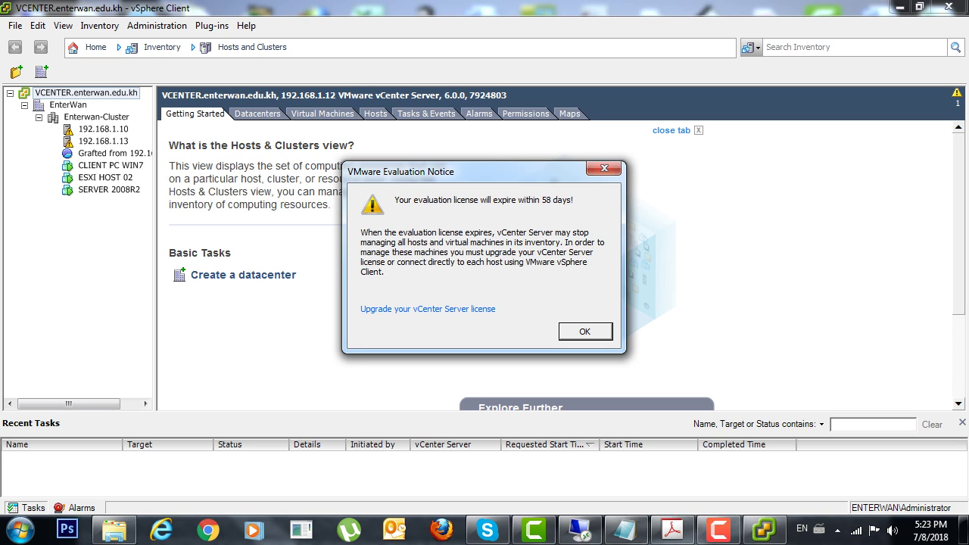
# Dismiss the evaluation notice and bring up the context menu for CLIENT PC WIN7.
pyautogui.click(605, 167)
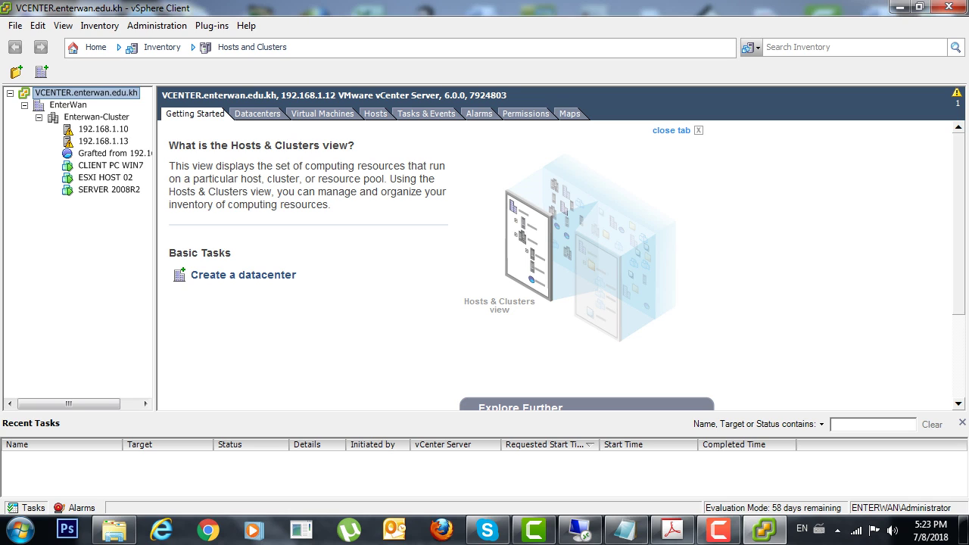
pyautogui.click(109, 165)
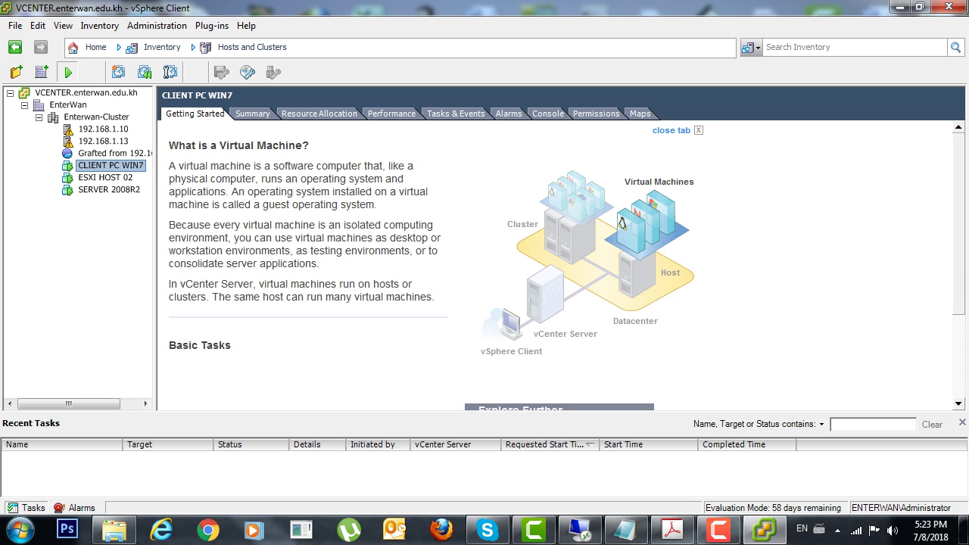
pyautogui.rightClick(92, 167)
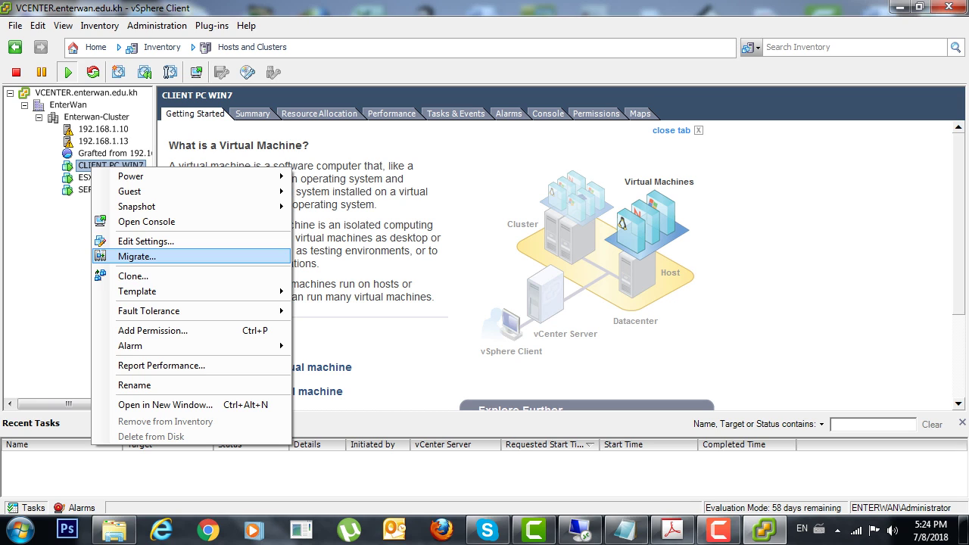
# Choose Migrate... for the CLIENT PC WIN7 virtual machine.
pyautogui.click(137, 257)
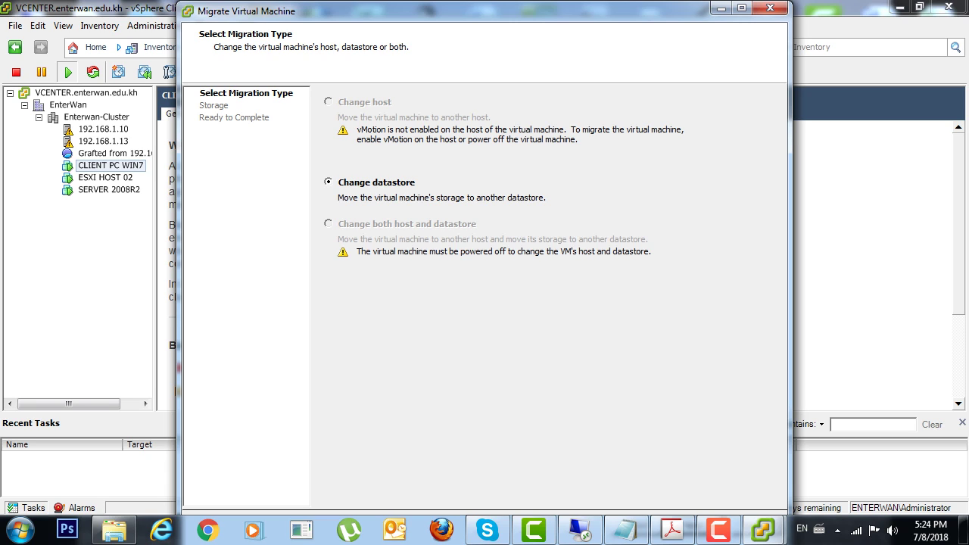
# Maximize the Migrate Virtual Machine wizard and continue with Change datastore as the migration type.
pyautogui.moveTo(454, 11); pyautogui.dragTo(455, 0)
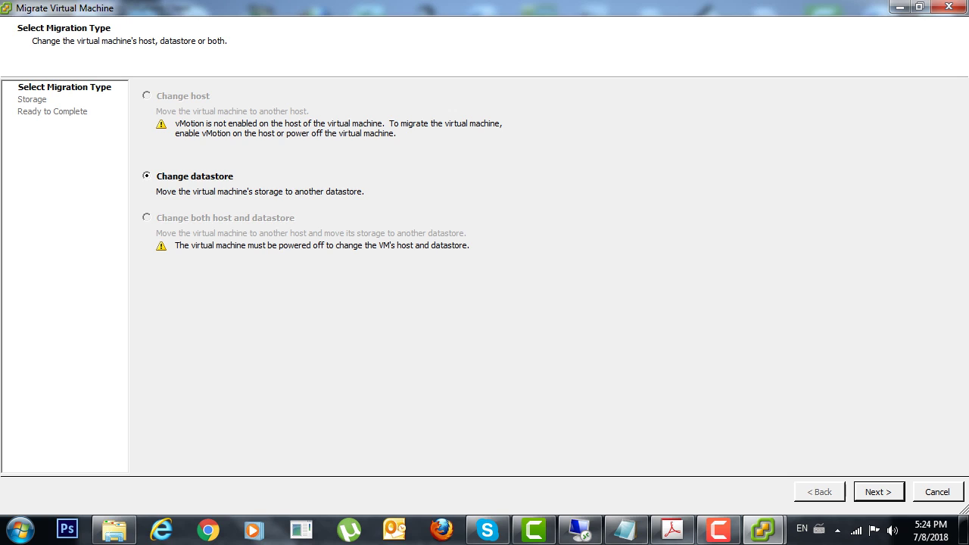
pyautogui.click(879, 492)
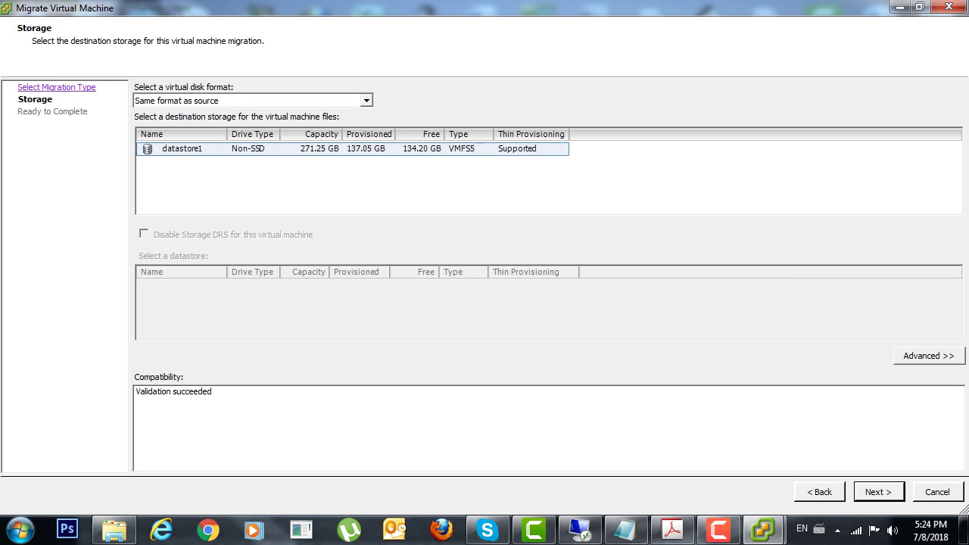
# Keep the disk format as Same format as source, move to datastore1, then cancel the wizard.
pyautogui.hotkey('alt', 'Down')
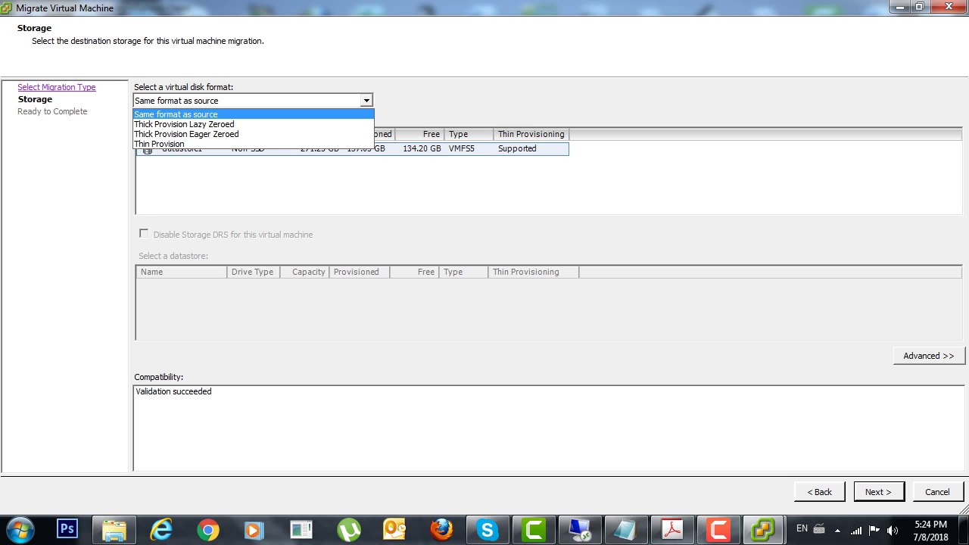
pyautogui.press('Return')
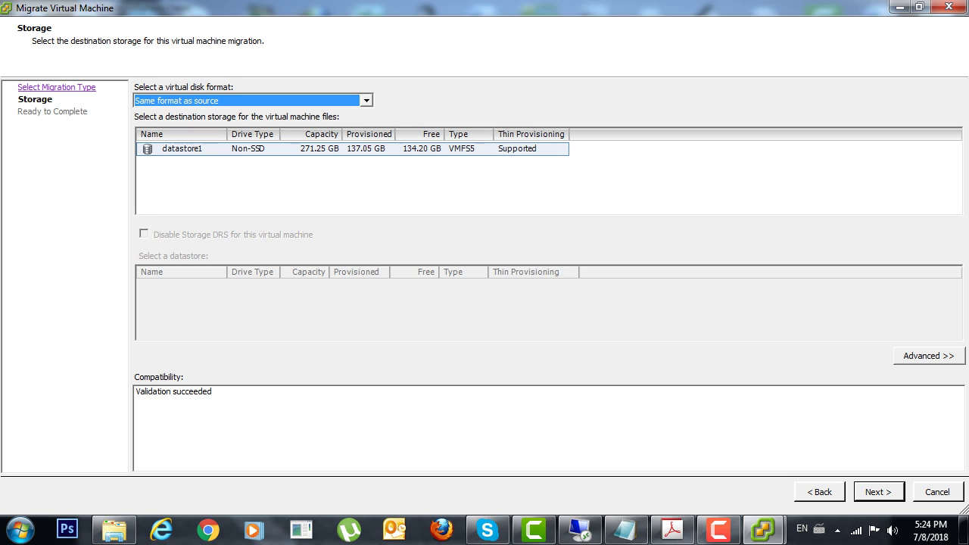
pyautogui.press('Tab')
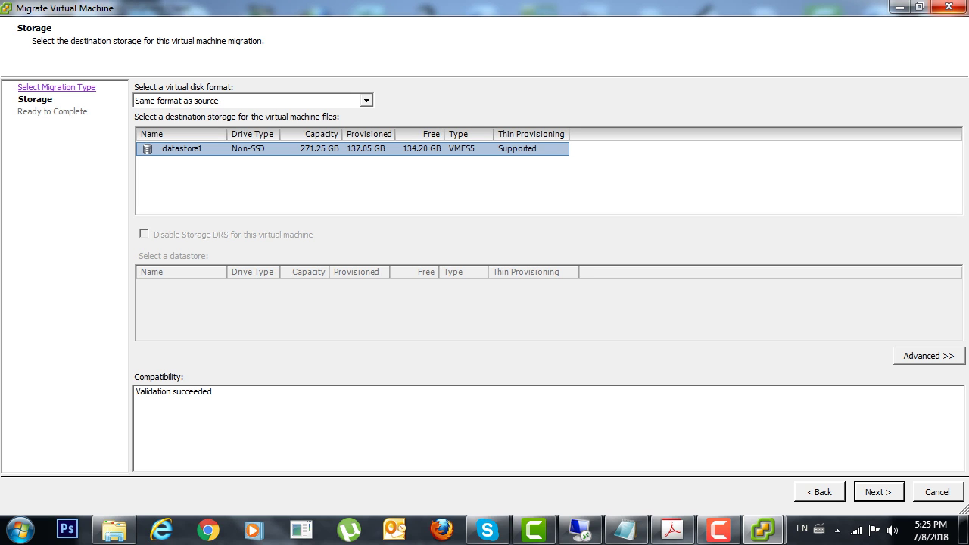
pyautogui.press('Escape')
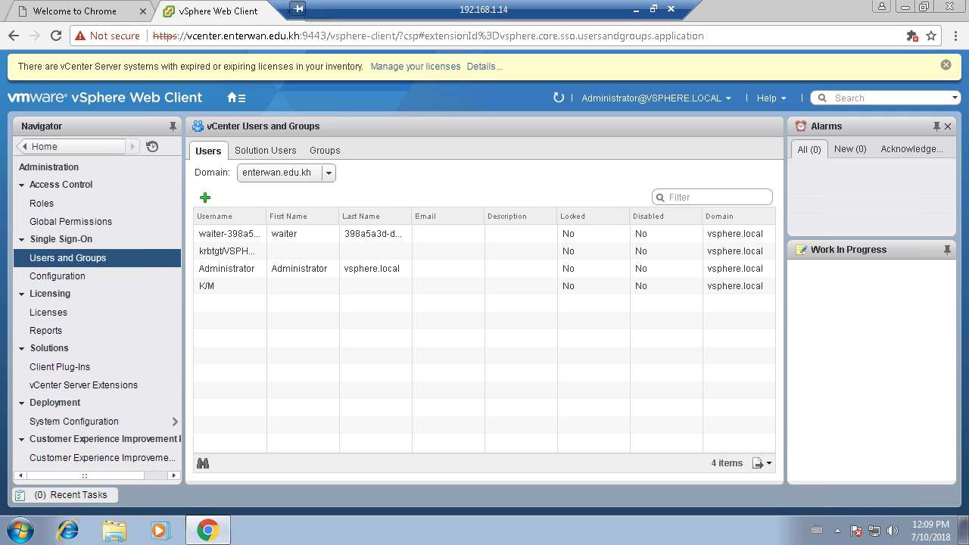
# Close the Chrome web client and minimize the Remote Desktop session to reach the local vSphere Client.
pyautogui.click(946, 6)
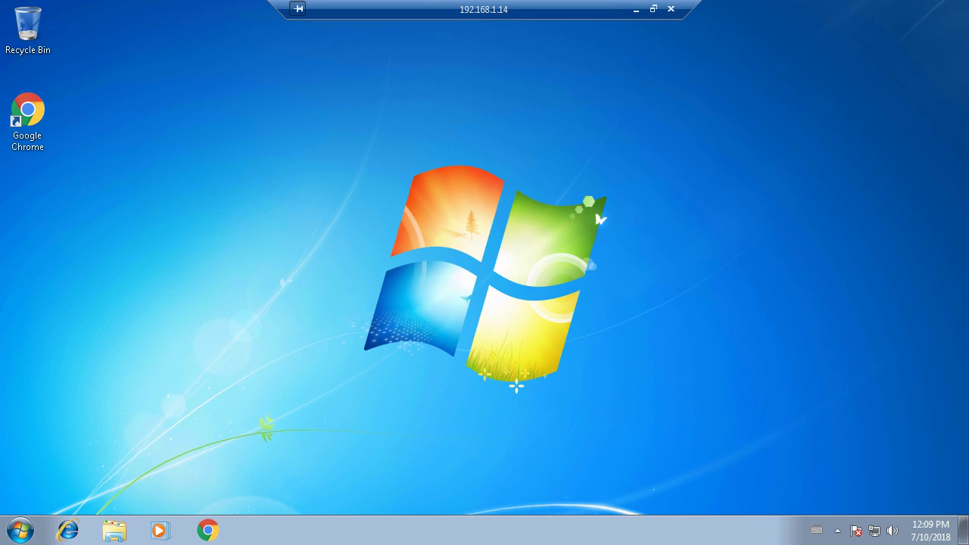
pyautogui.click(636, 9)
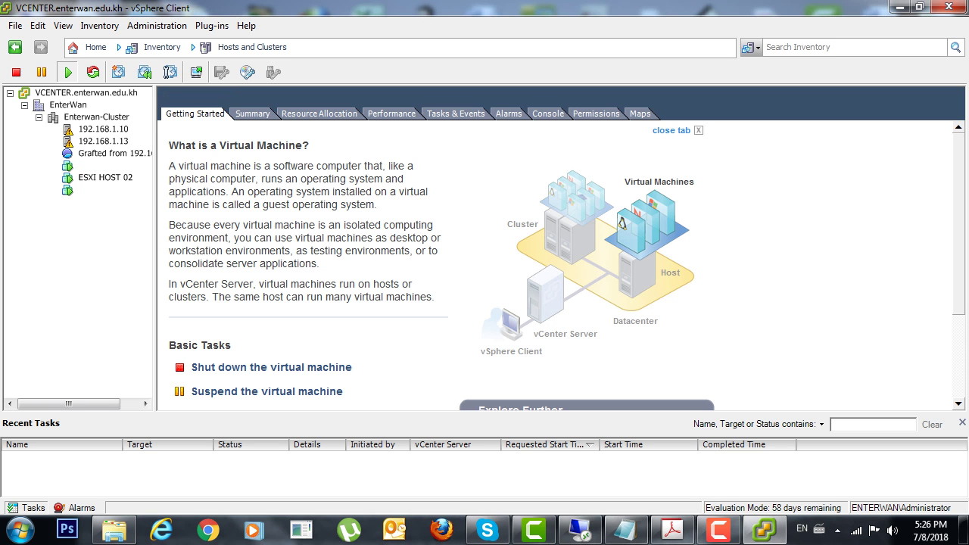
# Launch the Migrate wizard for the SERVER 2008R2 virtual machine from its context menu.
pyautogui.click(109, 189)
pyautogui.rightClick(94, 190)
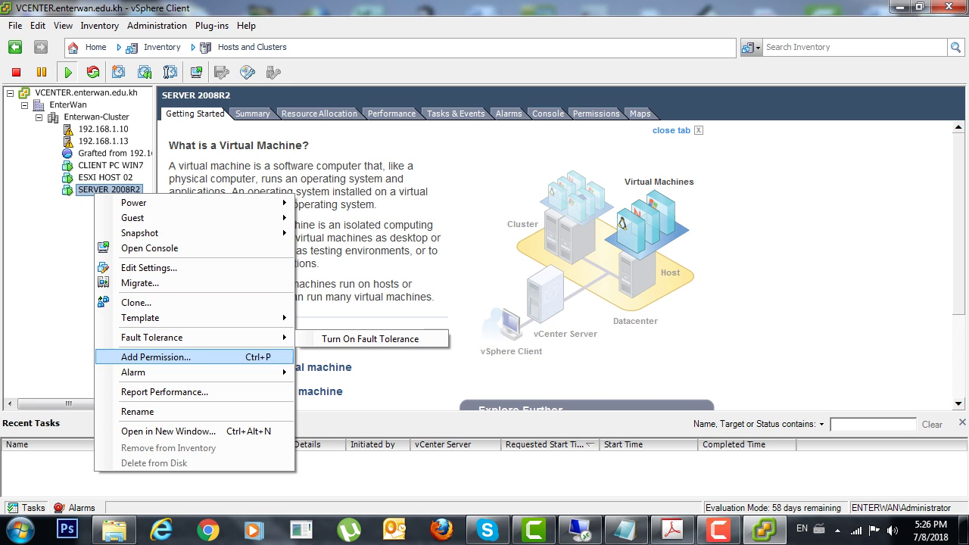
pyautogui.moveTo(151, 318)
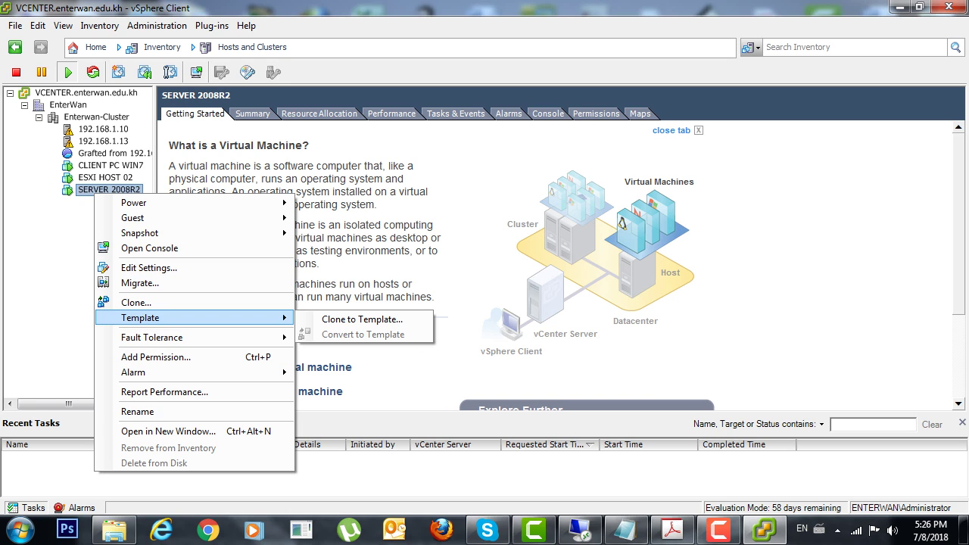
pyautogui.press('Escape')
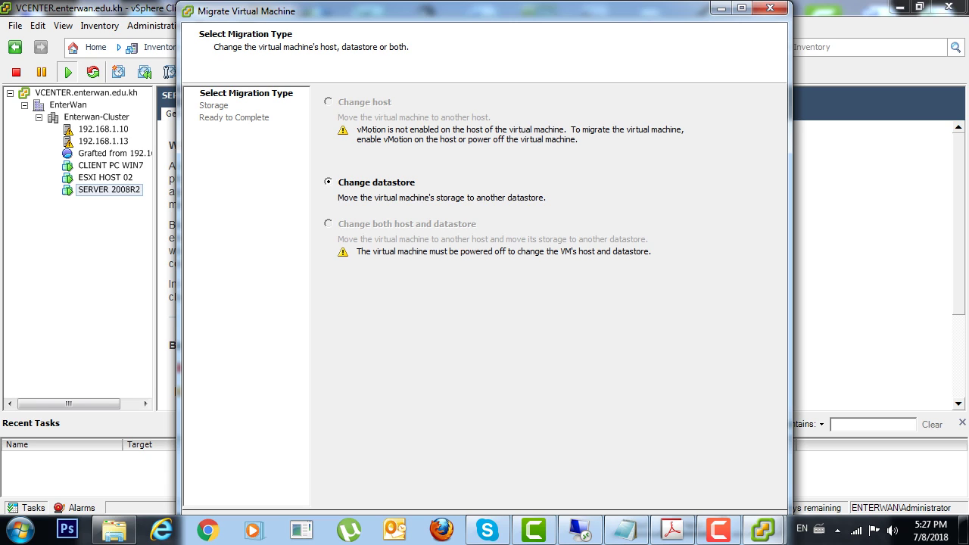
# Close the SERVER 2008R2 Migrate Virtual Machine dialog, then exit the vSphere Client window.
pyautogui.click(770, 8)
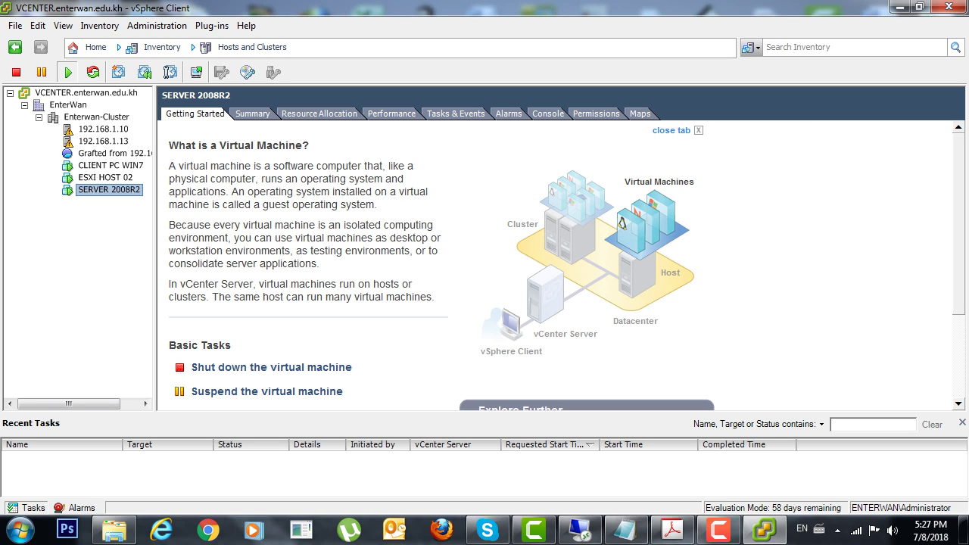
pyautogui.click(945, 7)
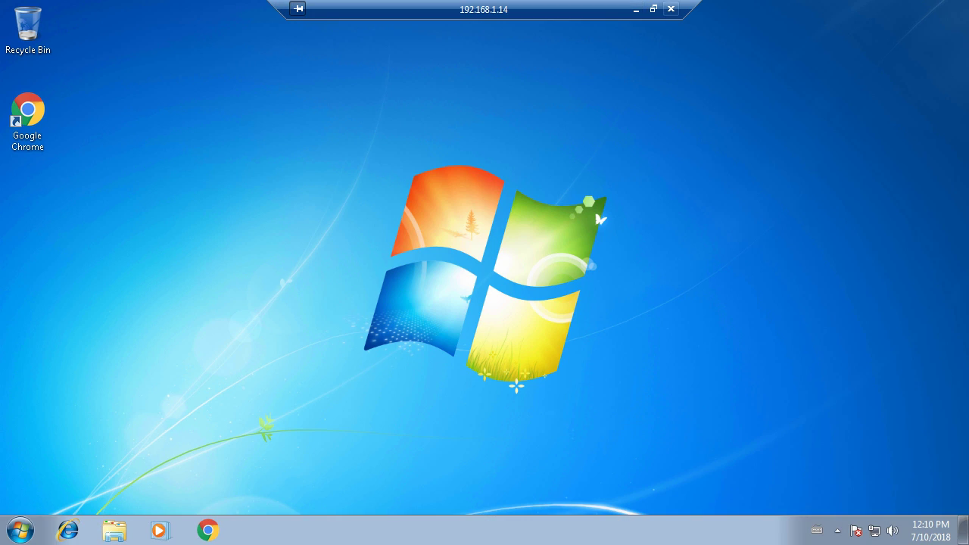
# Disconnect the remote desktop session, then show and hide the Camtasia Studio documents folder.
pyautogui.click(671, 9)
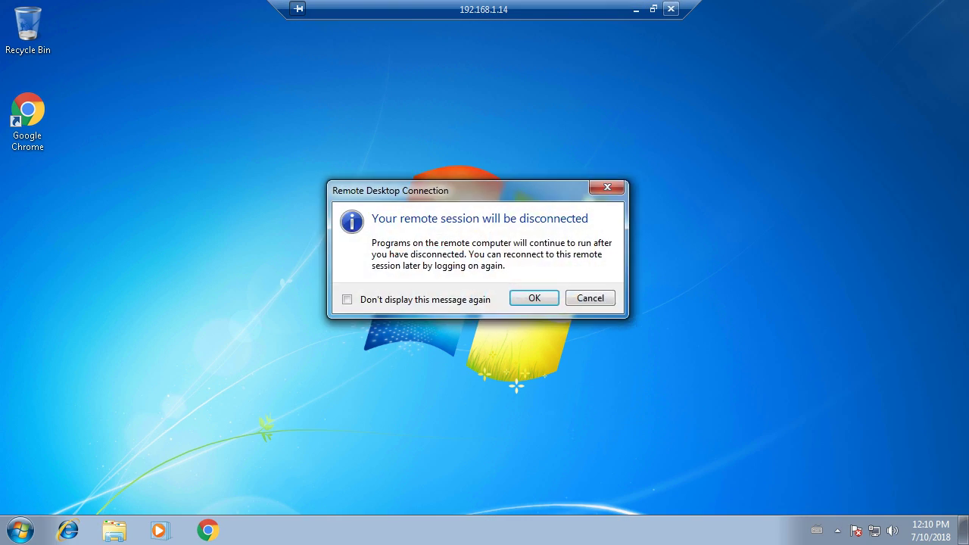
pyautogui.click(534, 297)
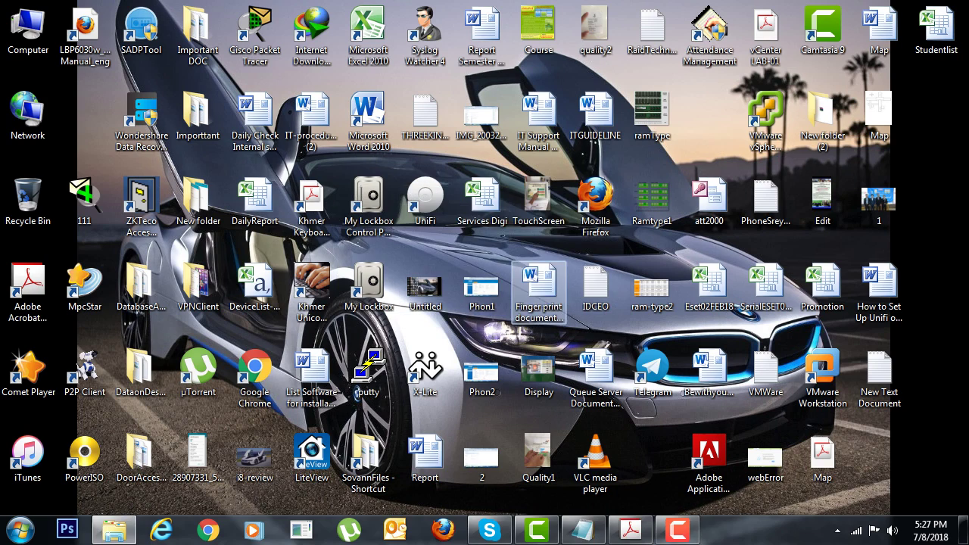
pyautogui.click(114, 530)
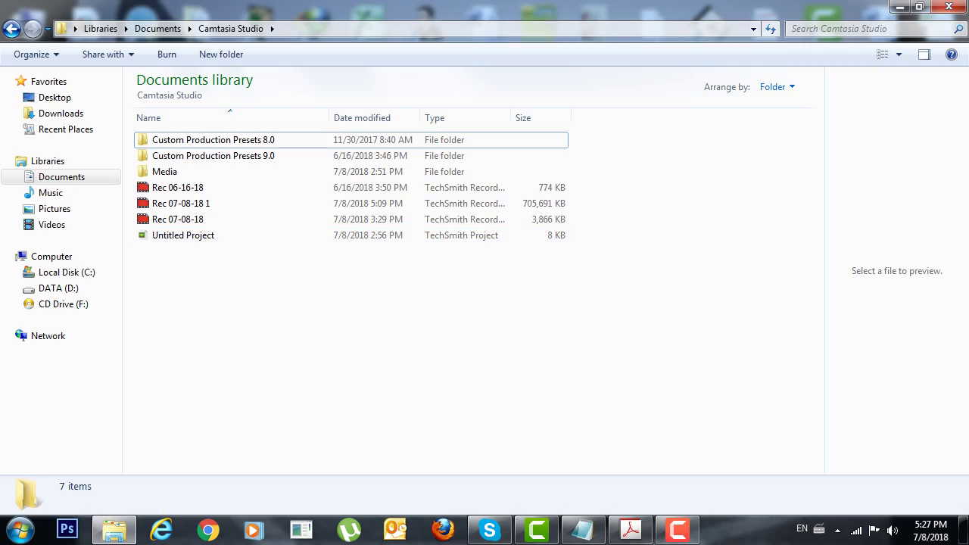
pyautogui.press('super+d')
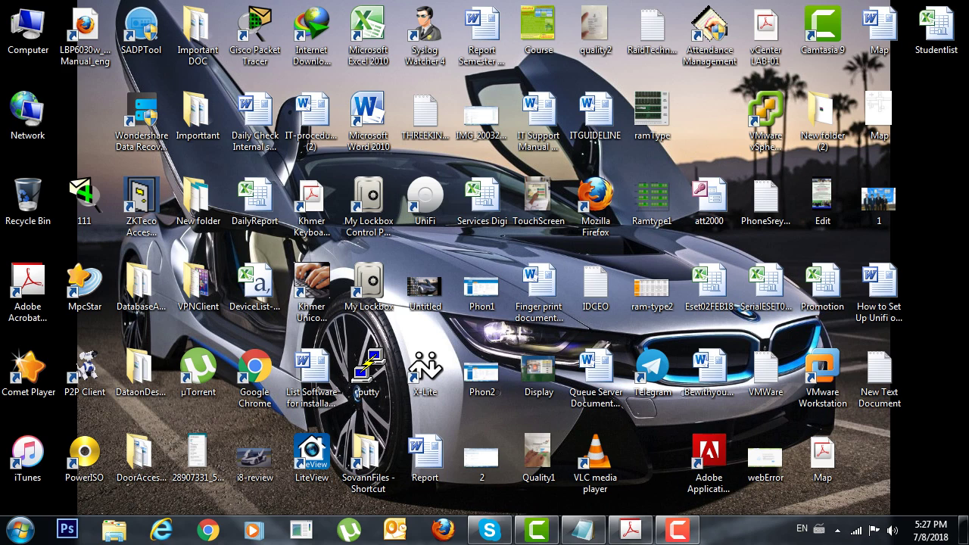
# Close the VMWare notes in Notepad without saving changes.
pyautogui.click(584, 530)
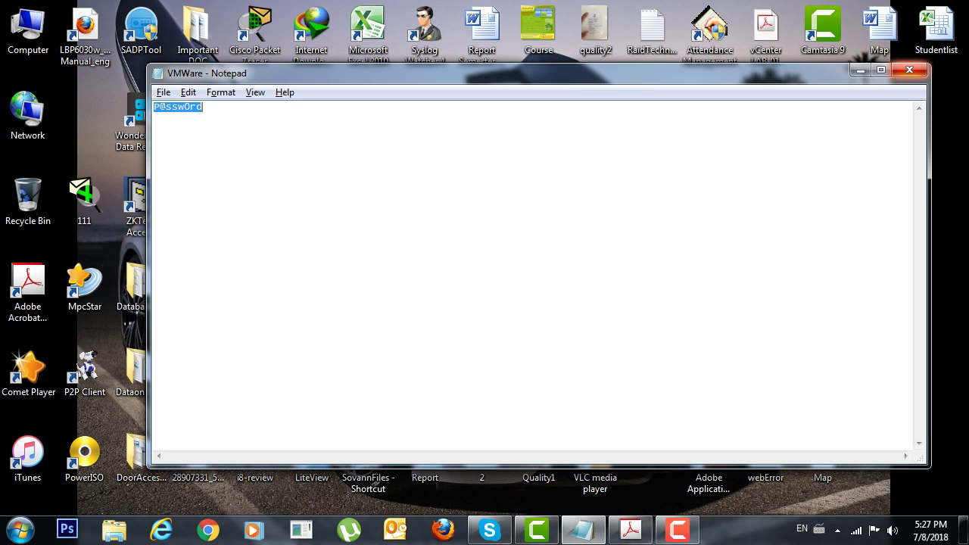
pyautogui.click(910, 70)
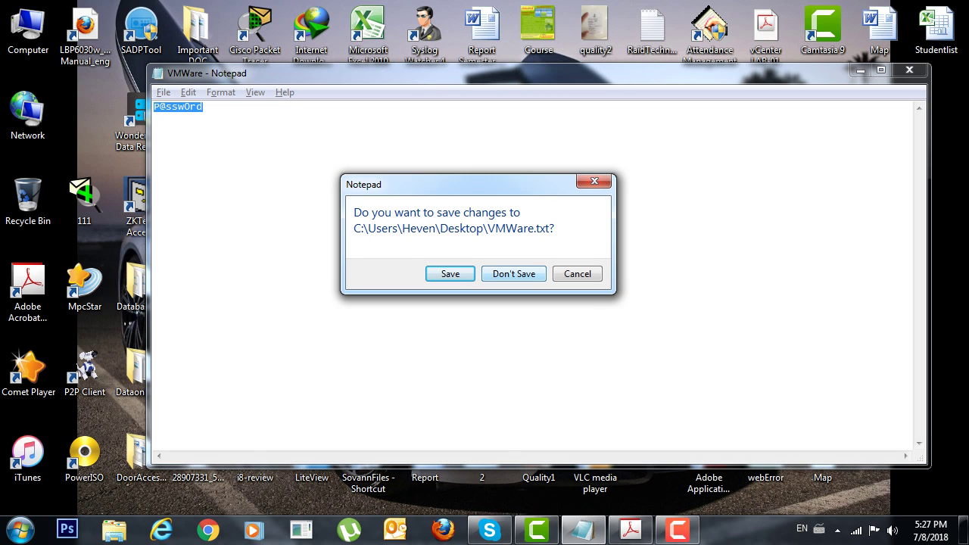
pyautogui.click(514, 273)
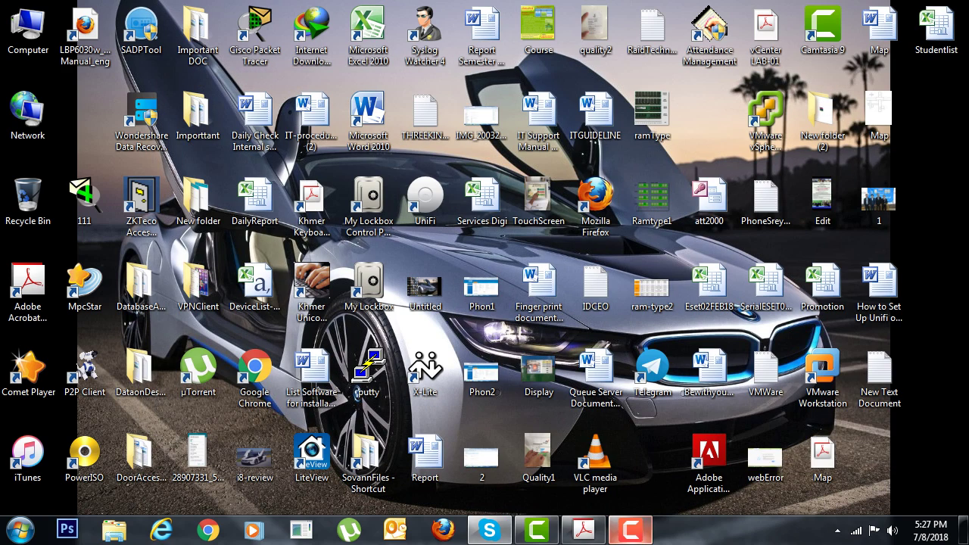